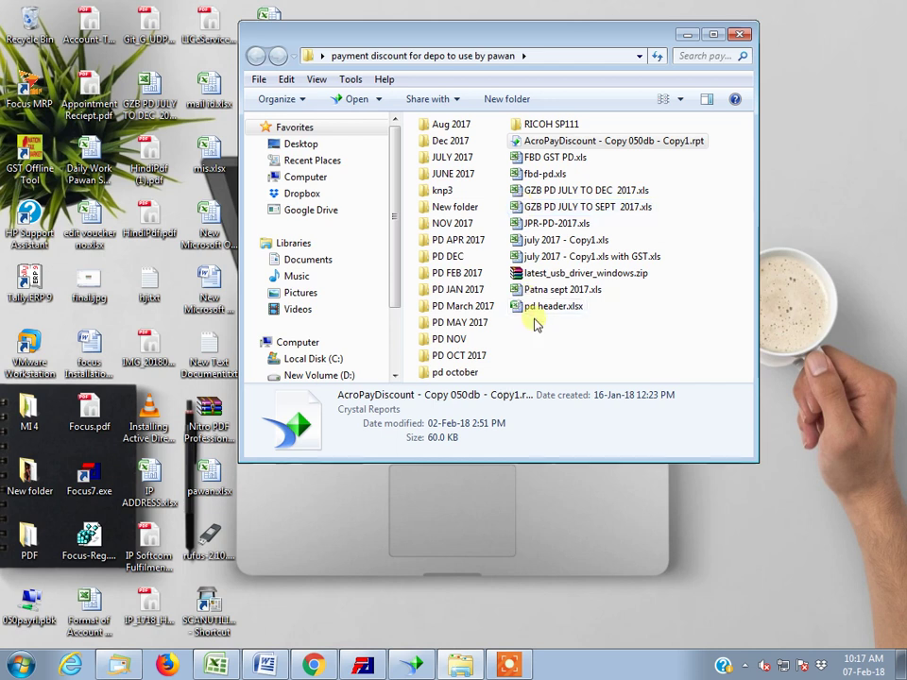
# - Open pd header.xlsx in Excel, close Excel again, and clear the desktop selection
pyautogui.click(541, 313)
pyautogui.doubleClick(540, 314)
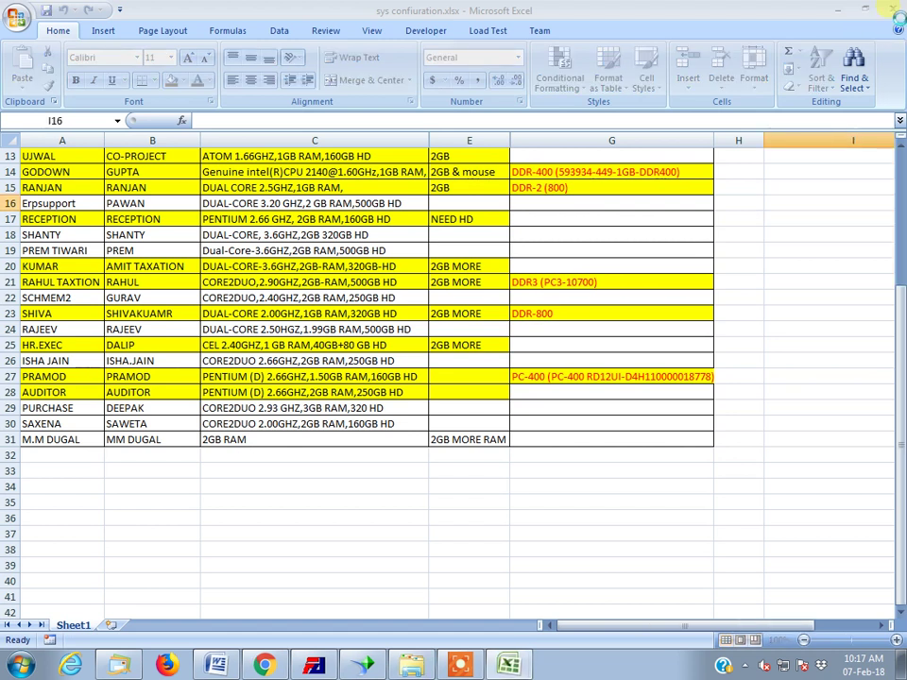
pyautogui.click(892, 10)
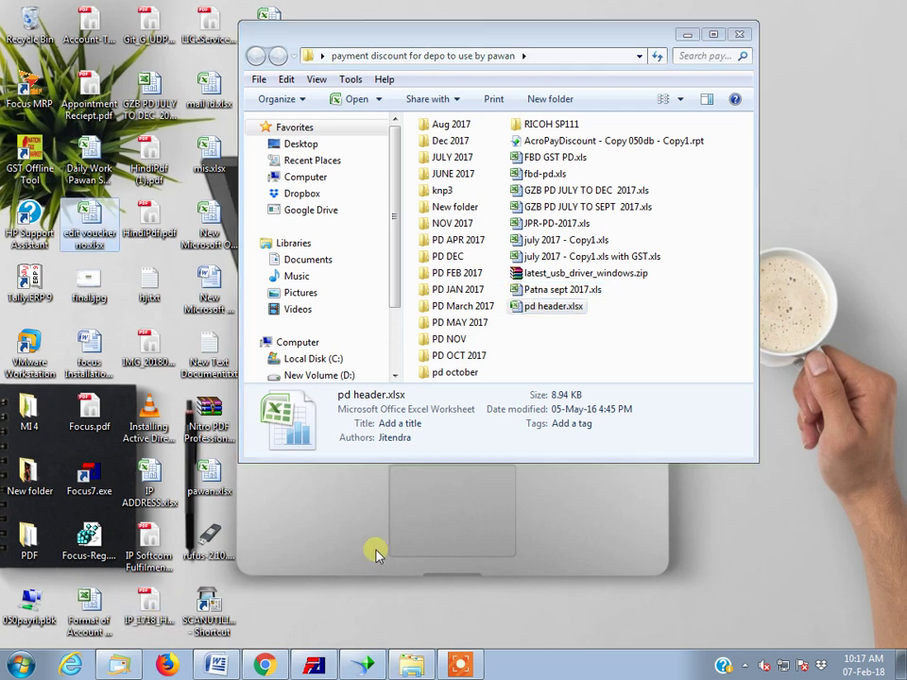
pyautogui.click(368, 519)
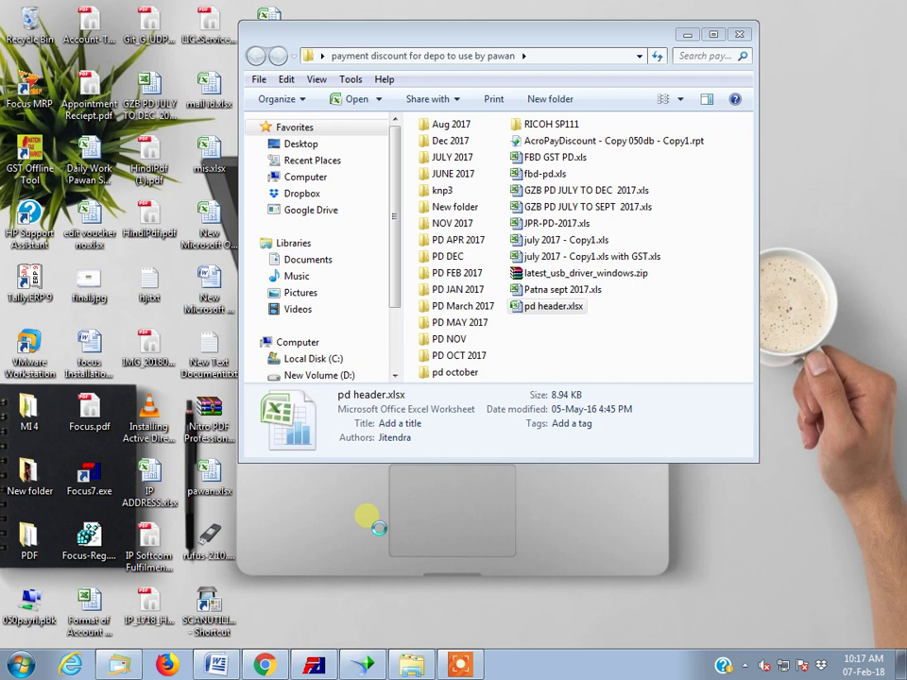
# - Create a new Microsoft Office Excel Worksheet on the desktop and minimise the Explorer window
pyautogui.rightClick(369, 517)
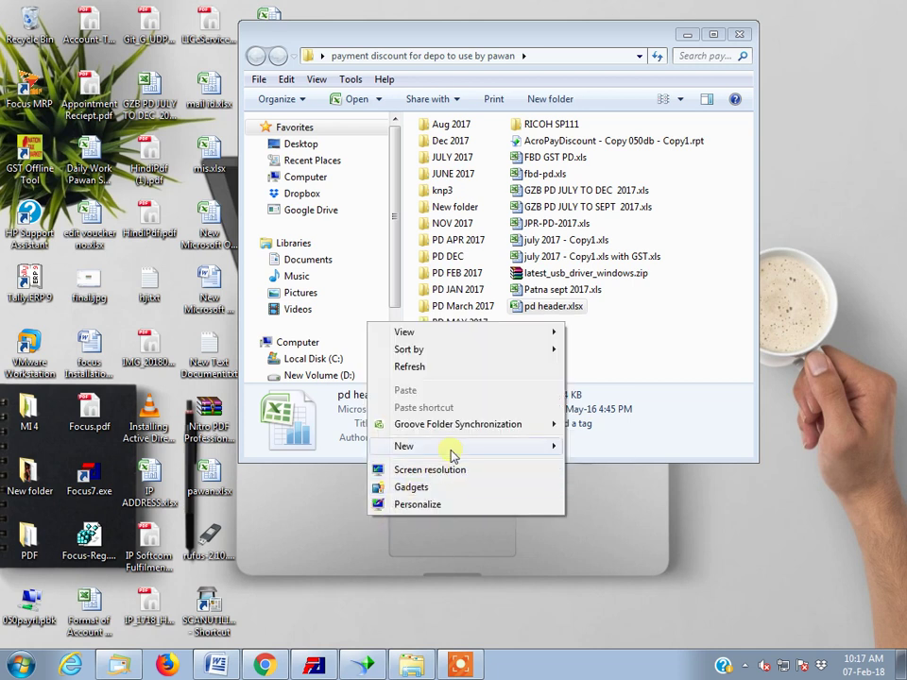
pyautogui.moveTo(404, 446)
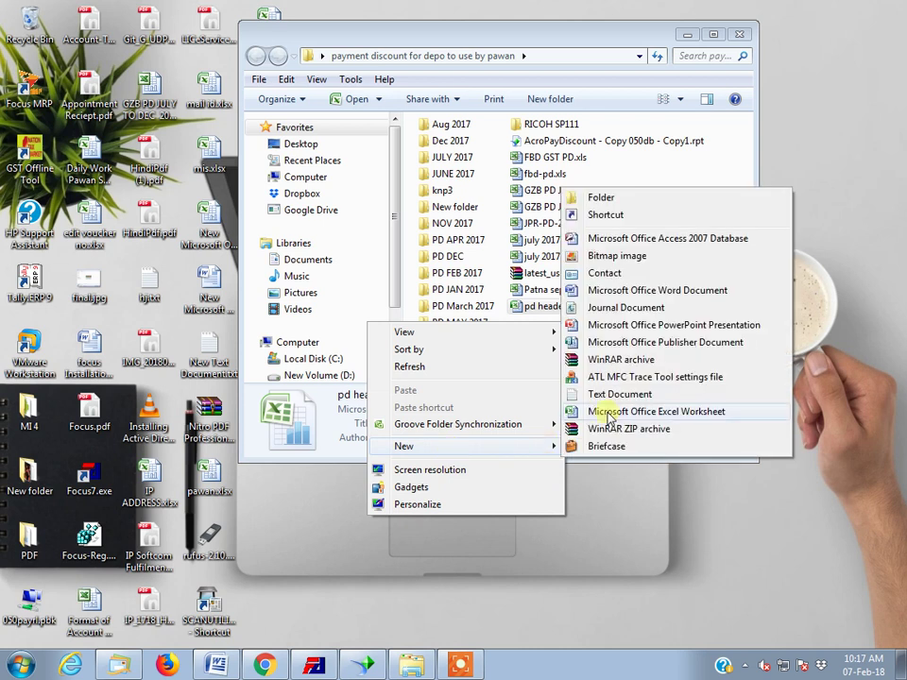
pyautogui.click(554, 559)
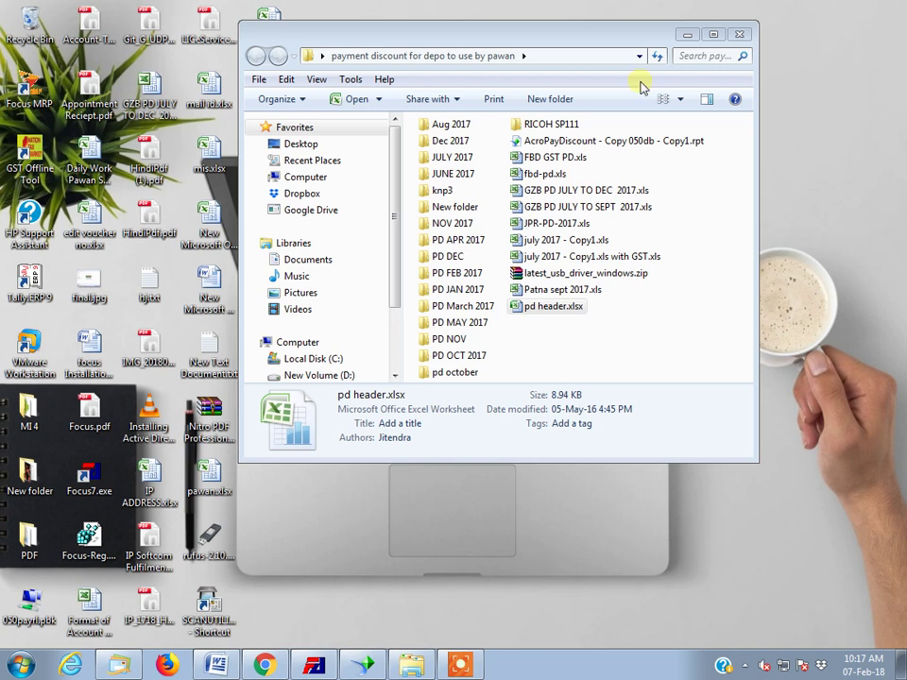
pyautogui.click(691, 34)
# - Open the new desktop worksheet and dismiss the 'problem sending the command' error with OK
pyautogui.click(274, 361)
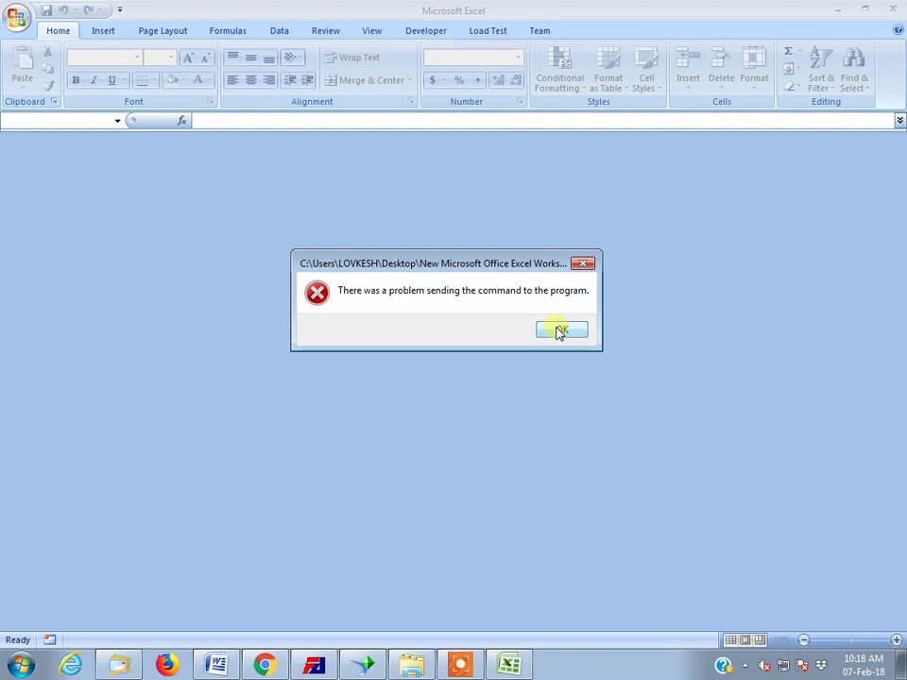
pyautogui.click(559, 331)
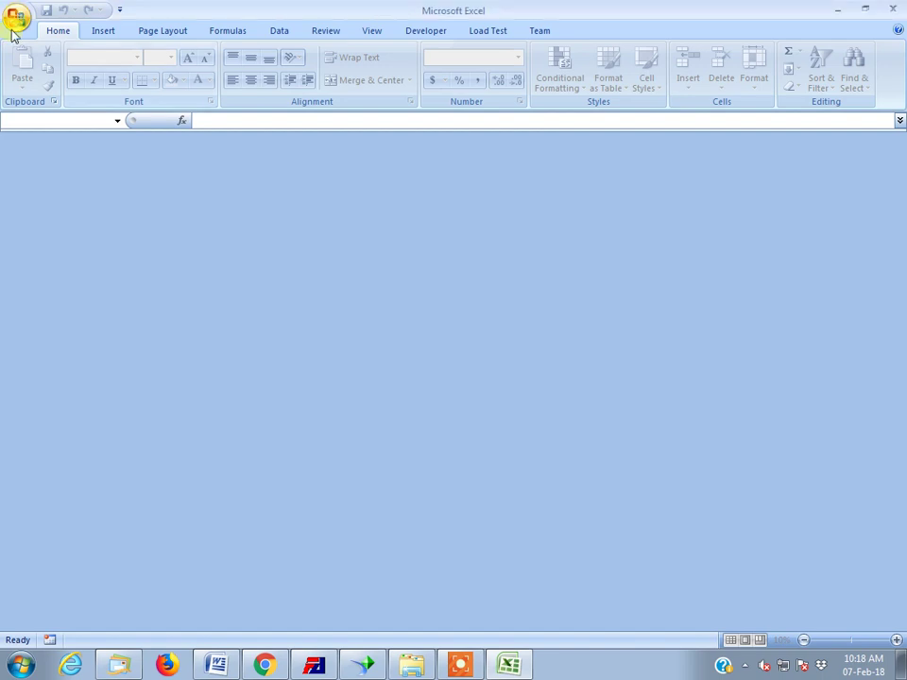
# - Open Excel Options from the Office menu and go to the Advanced category
pyautogui.click(14, 27)
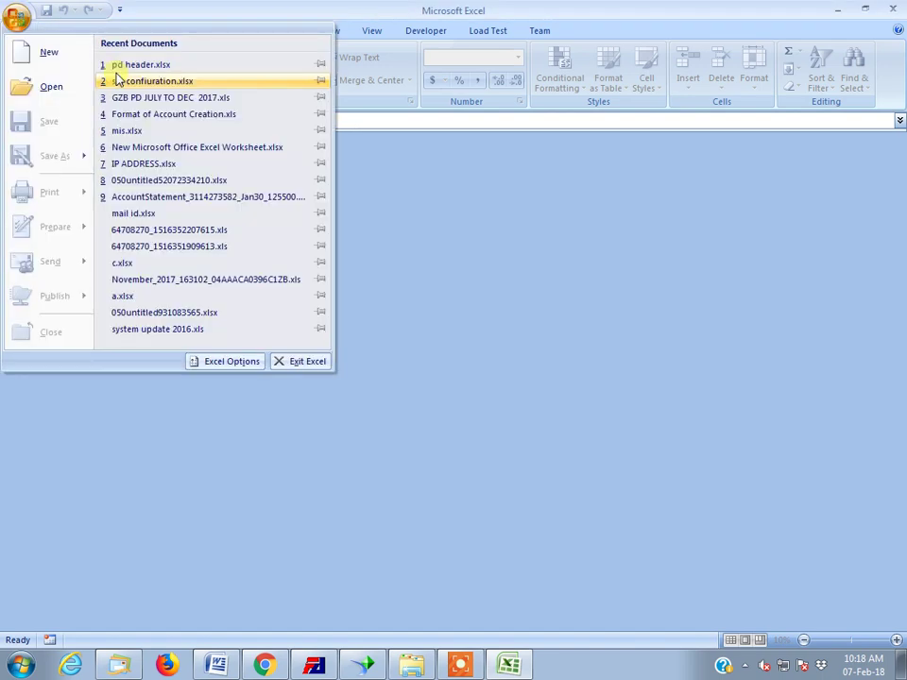
pyautogui.click(137, 152)
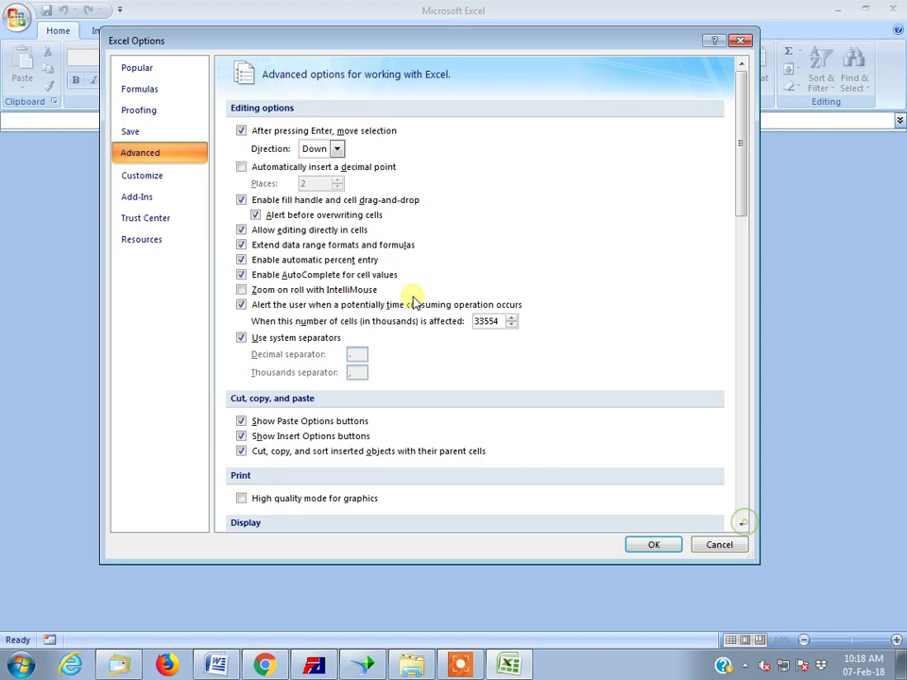
# - Untick 'Ignore other applications that use Dynamic Data Exchange (DDE)' under General, confirm with OK, and close Excel
pyautogui.click(743, 526)
pyautogui.click(742, 525)
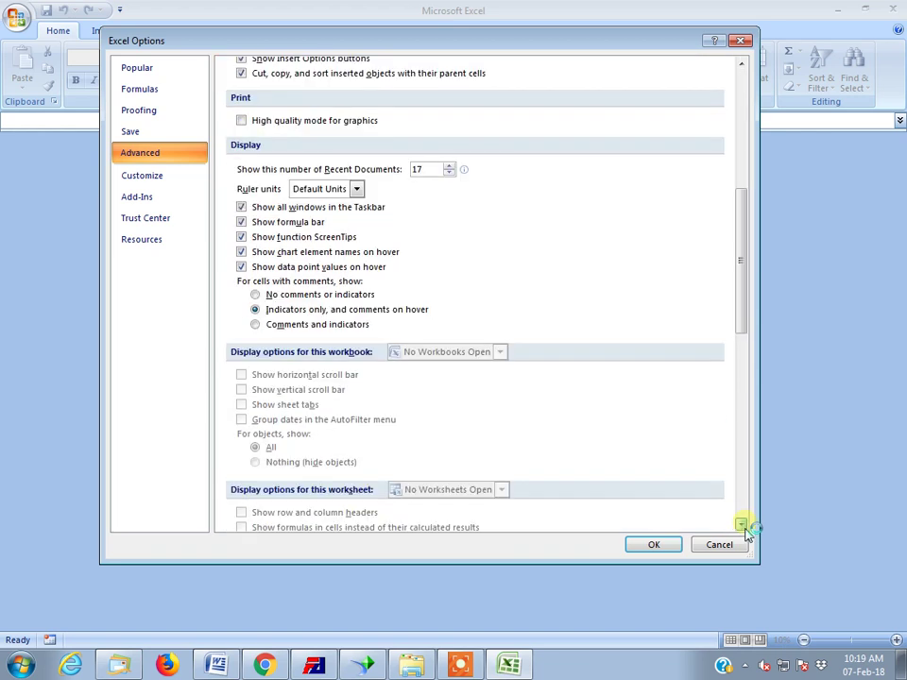
pyautogui.click(743, 525)
pyautogui.click(743, 525)
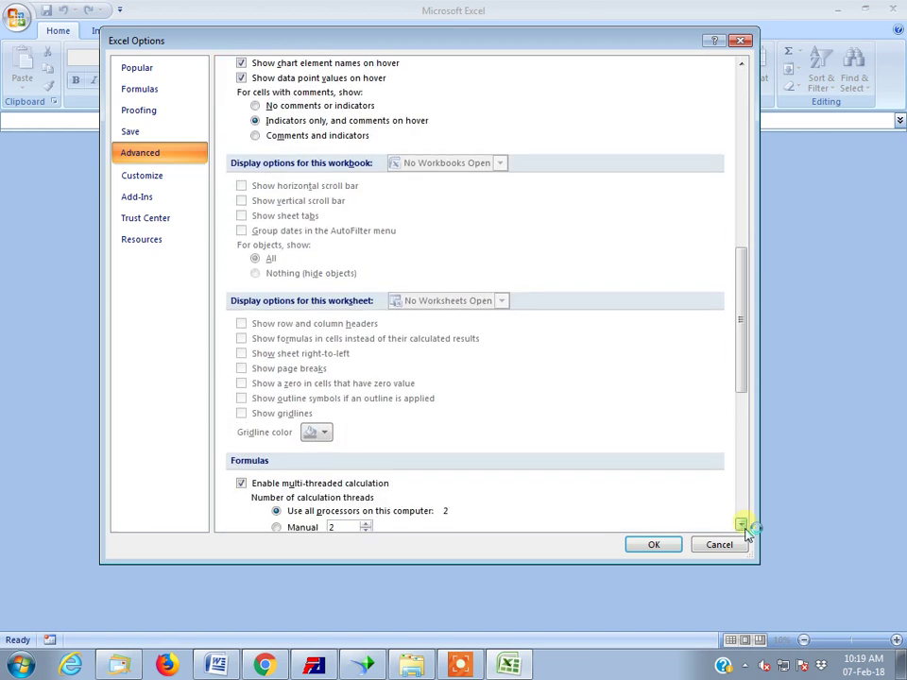
pyautogui.click(743, 525)
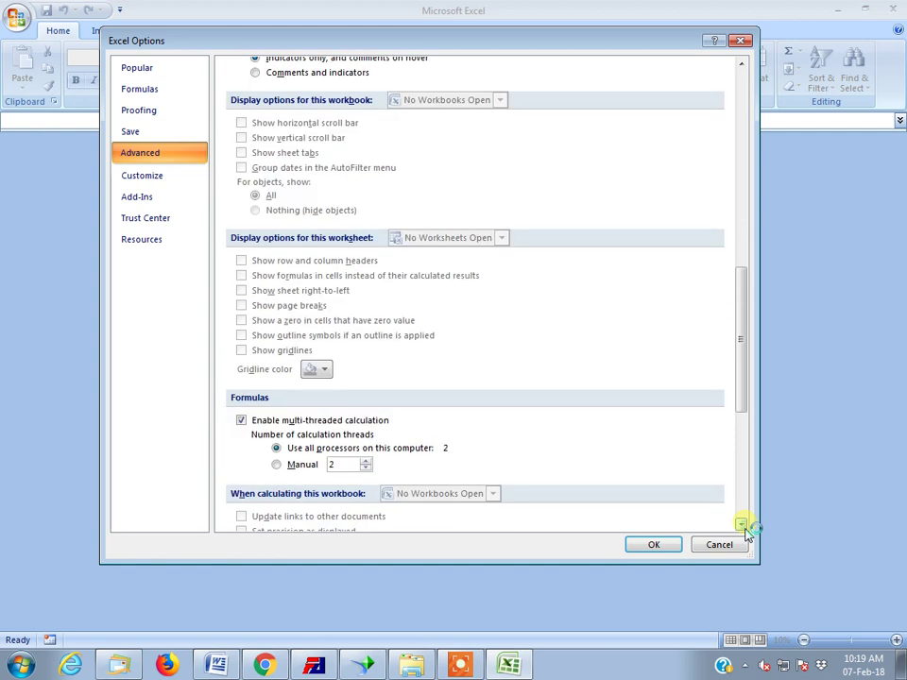
pyautogui.click(743, 526)
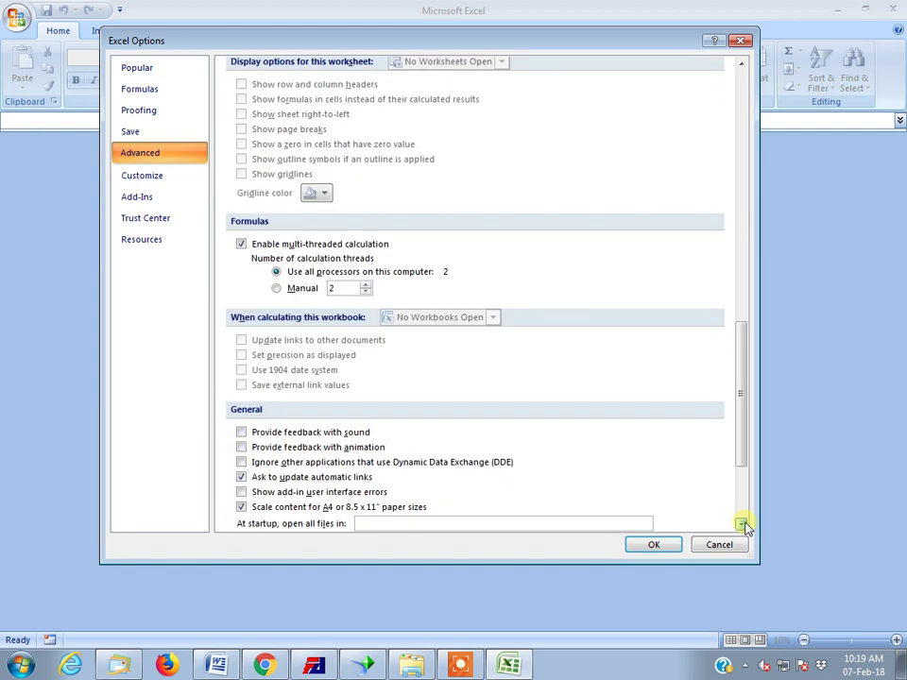
pyautogui.click(743, 525)
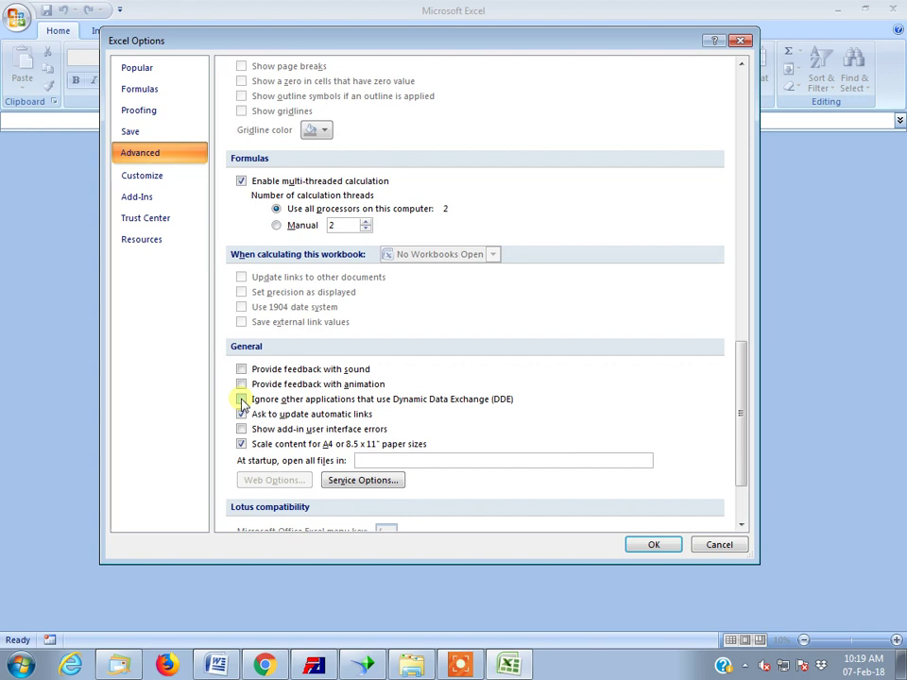
pyautogui.click(243, 402)
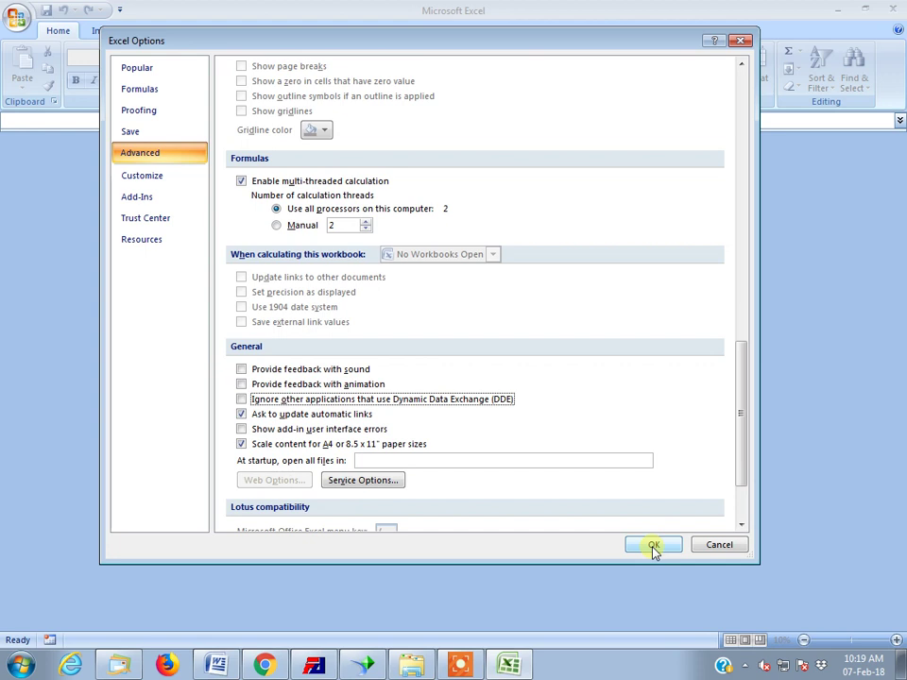
pyautogui.click(654, 546)
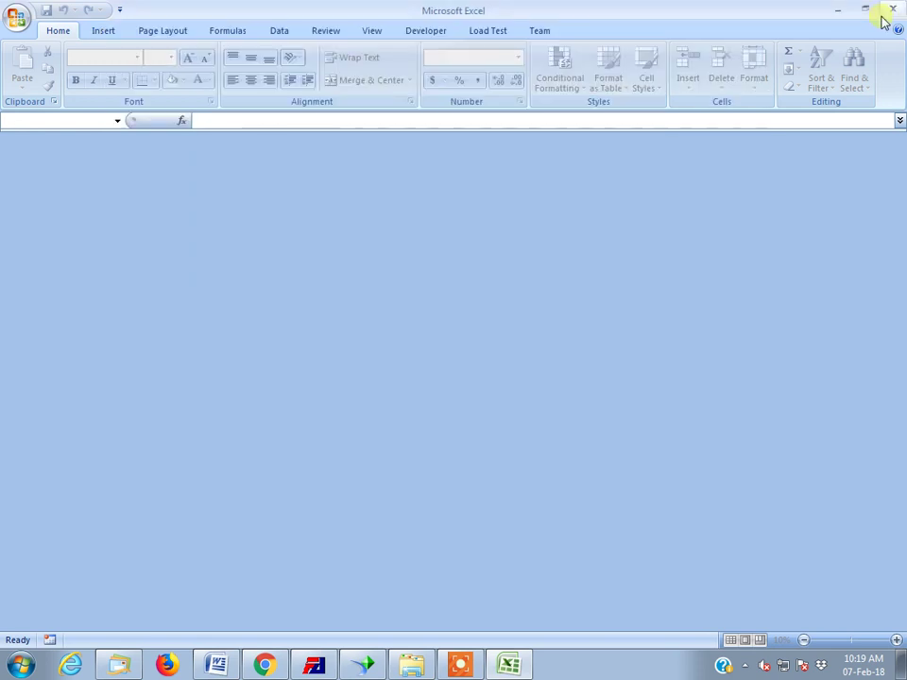
pyautogui.click(886, 13)
pyautogui.doubleClick(269, 358)
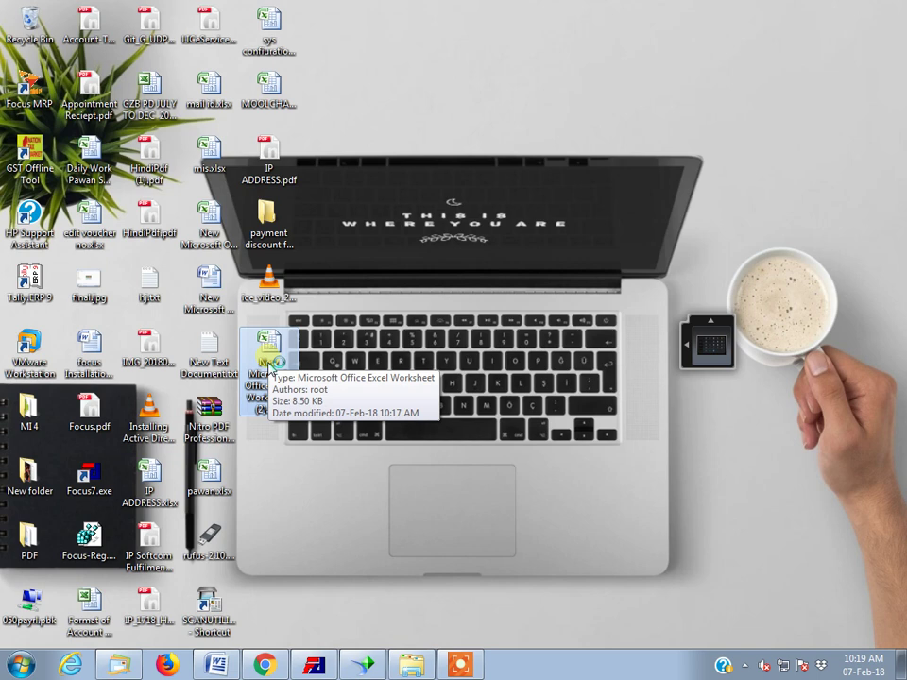
pyautogui.moveTo(271, 364); pyautogui.dragTo(265, 287)
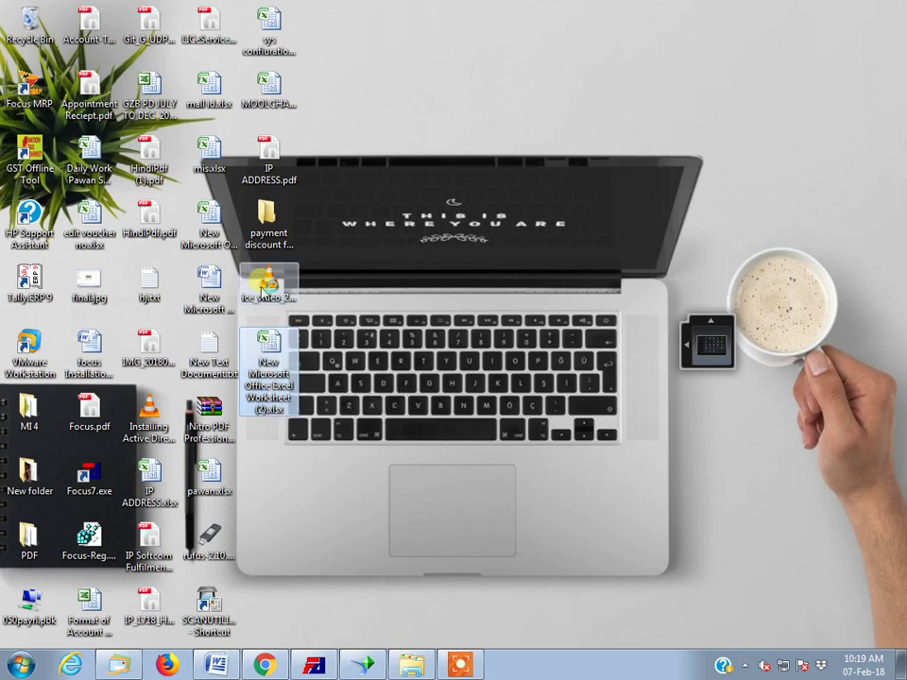
# - Reopen the new worksheet, minimise the Not Responding Excel window, and dismiss the command error
pyautogui.doubleClick(268, 374)
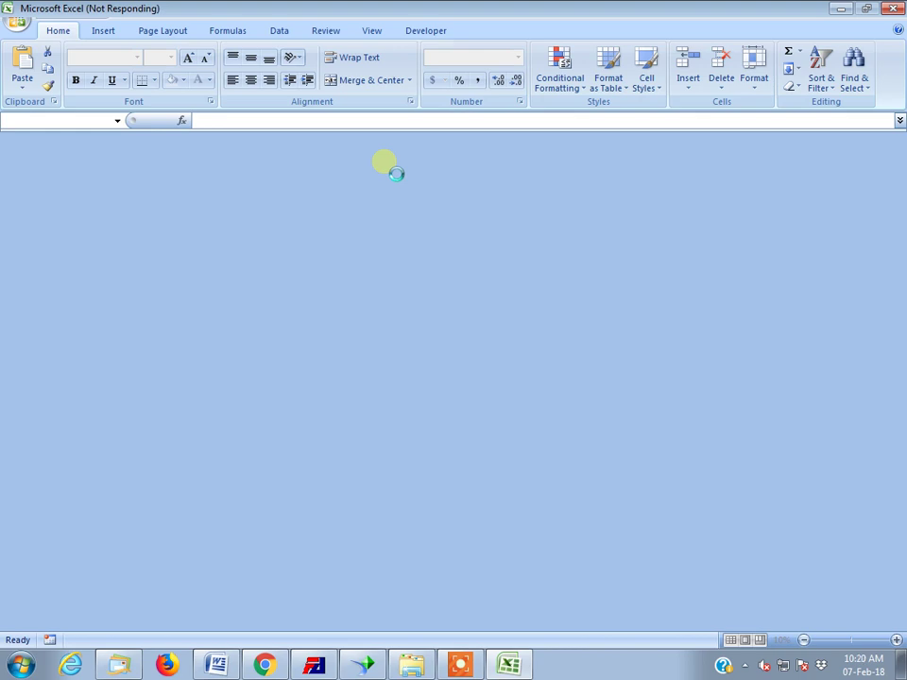
pyautogui.click(839, 10)
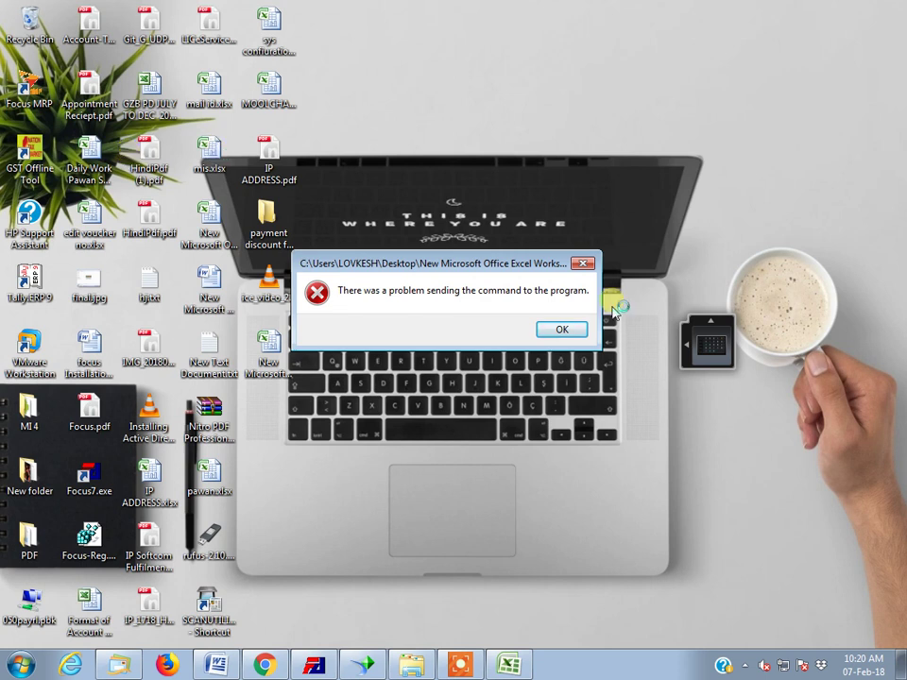
pyautogui.click(590, 267)
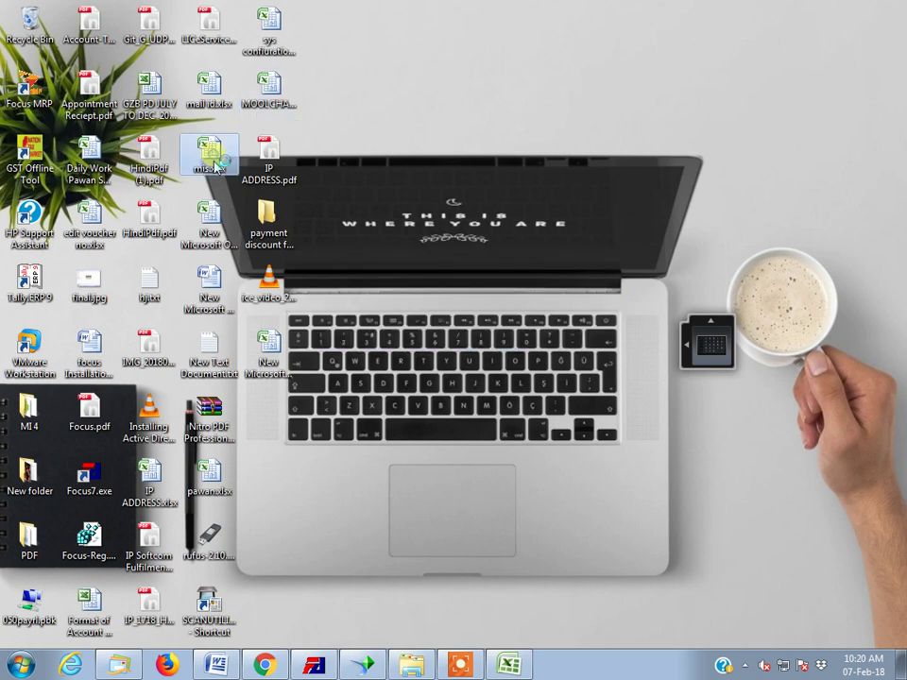
# - Open mis.xlsx from the desktop and select cells C4 and D7 (Voucher Amount)
pyautogui.doubleClick(216, 168)
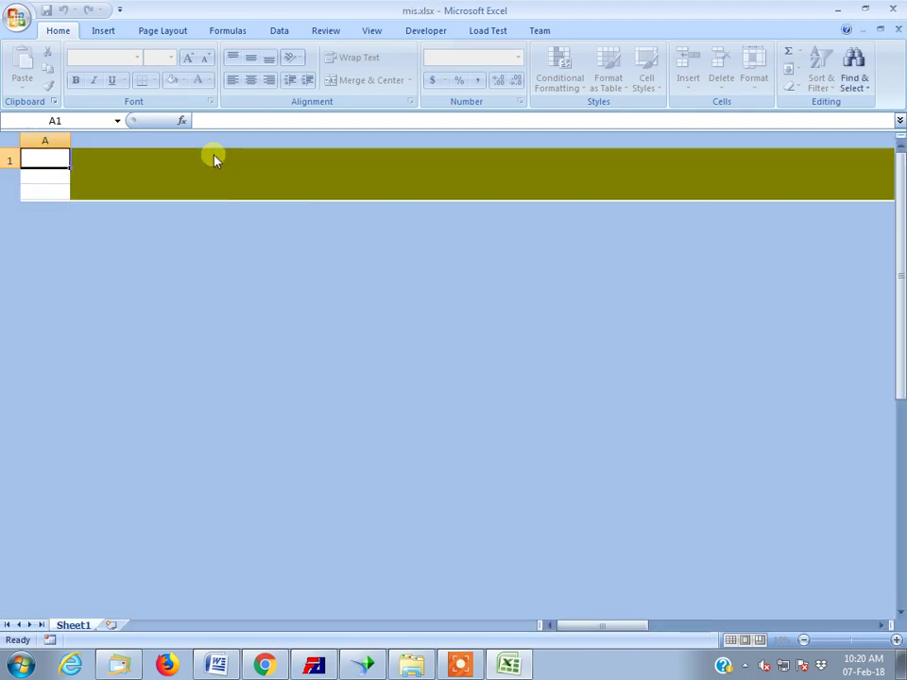
pyautogui.click(296, 202)
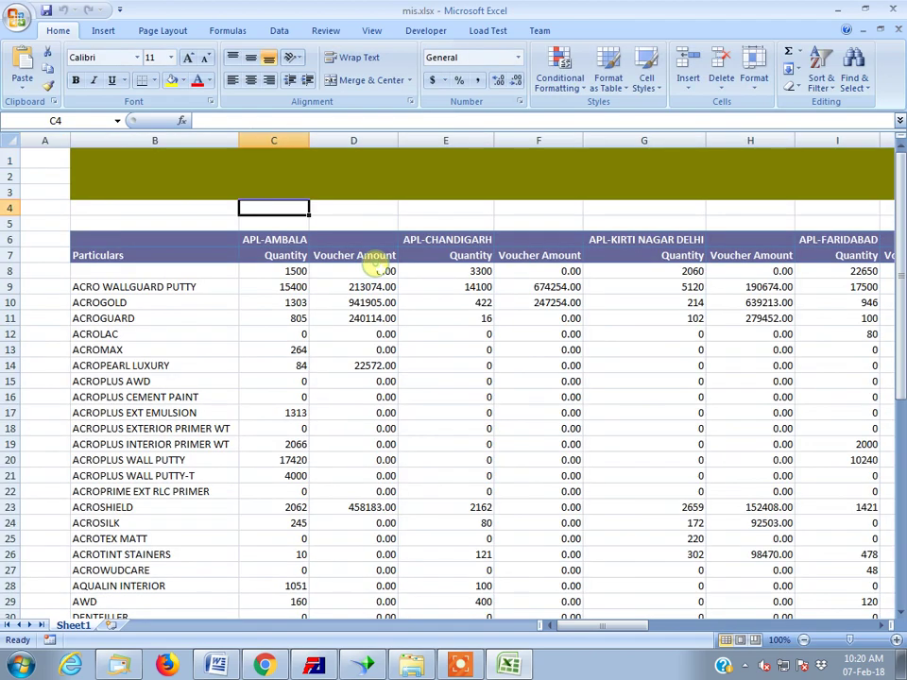
pyautogui.click(364, 256)
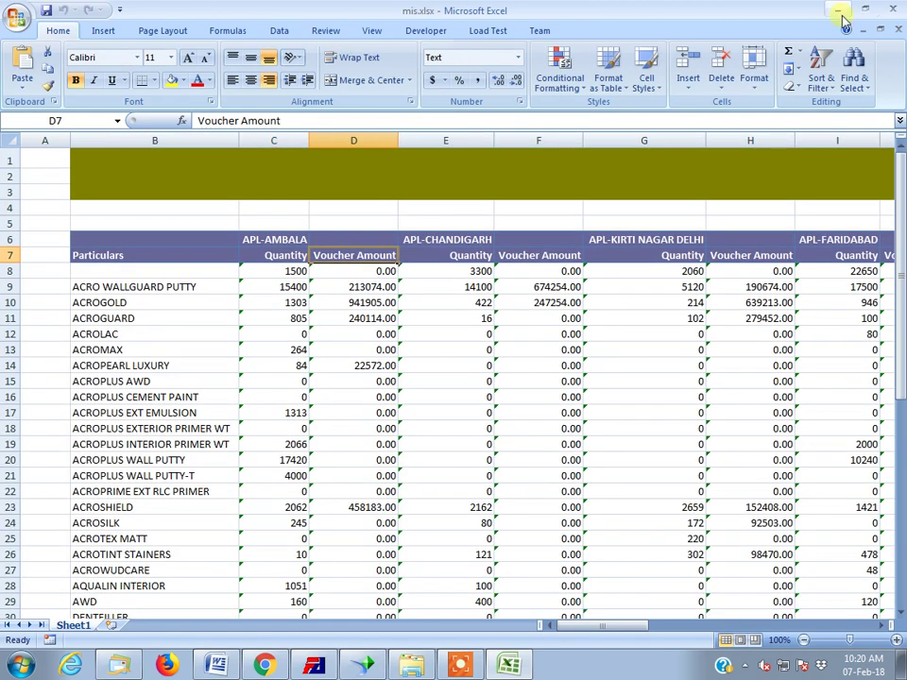